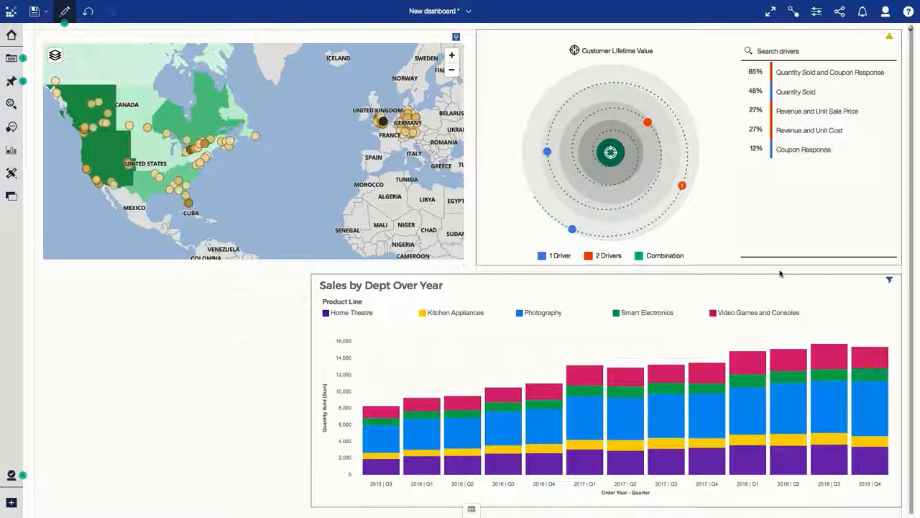
# Create a new exploration and ask the Assistant to "show data".
pyautogui.click(12, 502)
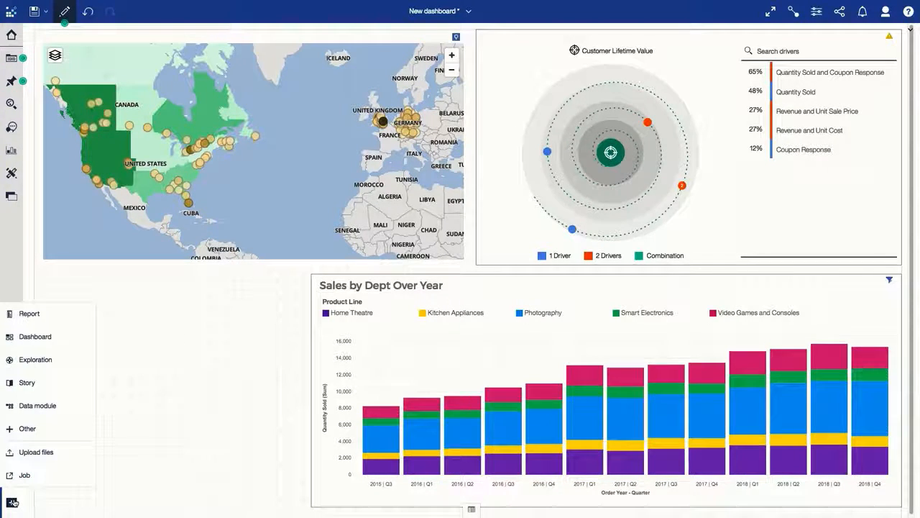
pyautogui.click(47, 364)
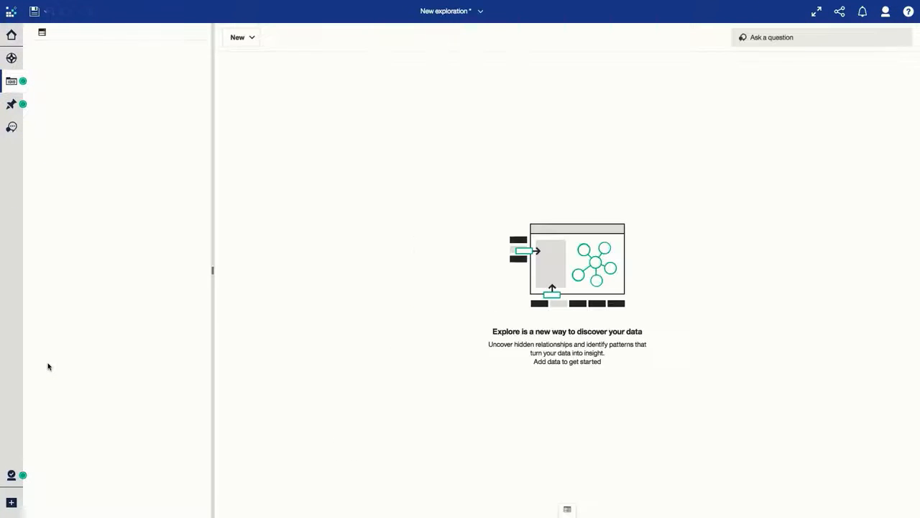
pyautogui.click(11, 128)
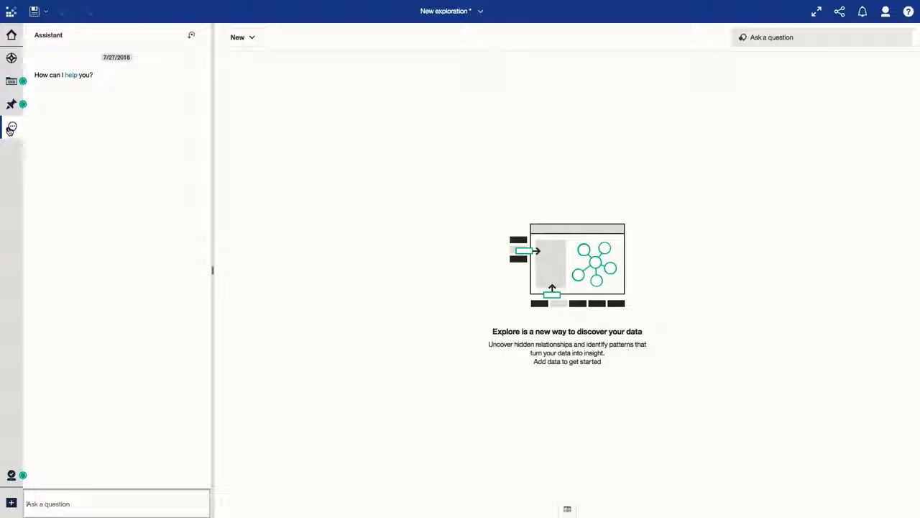
pyautogui.write('a')
pyautogui.write('how data')
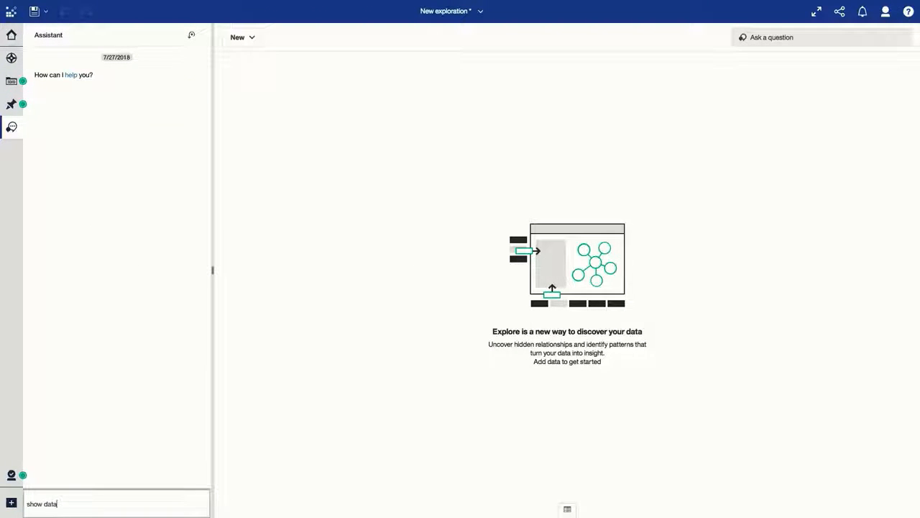
pyautogui.press('Return')
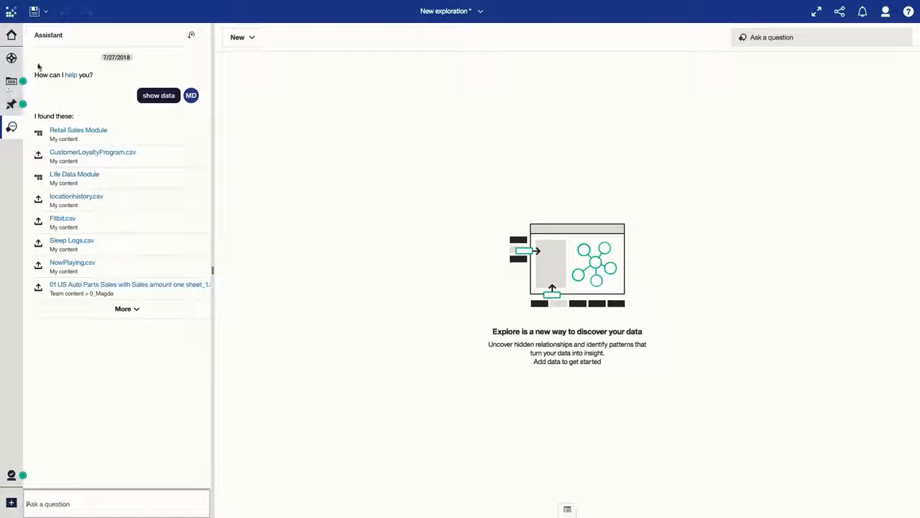
# Choose Retail Sales Module from the Assistant's sources and ask it to "show revenue by product line".
pyautogui.click(87, 131)
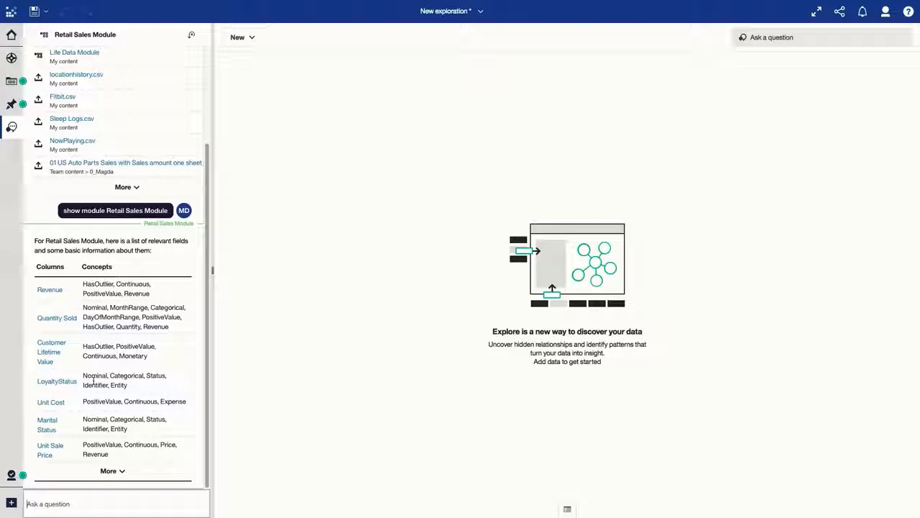
pyautogui.write('ow re')
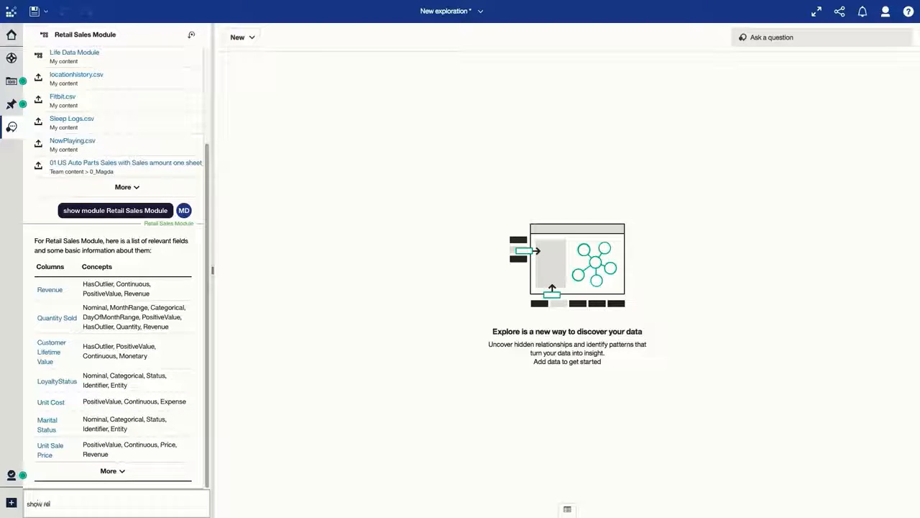
pyautogui.write('venue by product line')
pyautogui.press('Return')
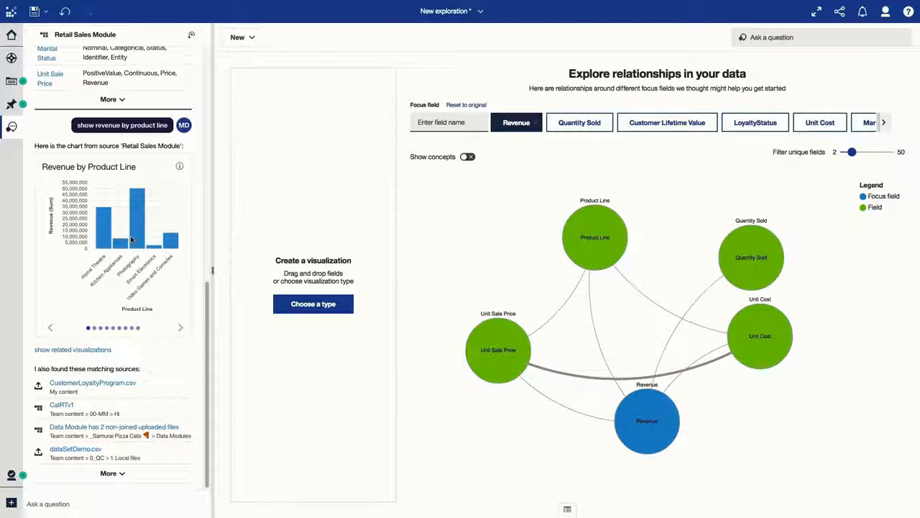
# Add the Assistant's Revenue by Product Line chart to the exploration and look over its related visualizations.
pyautogui.moveTo(130, 235); pyautogui.dragTo(261, 272)
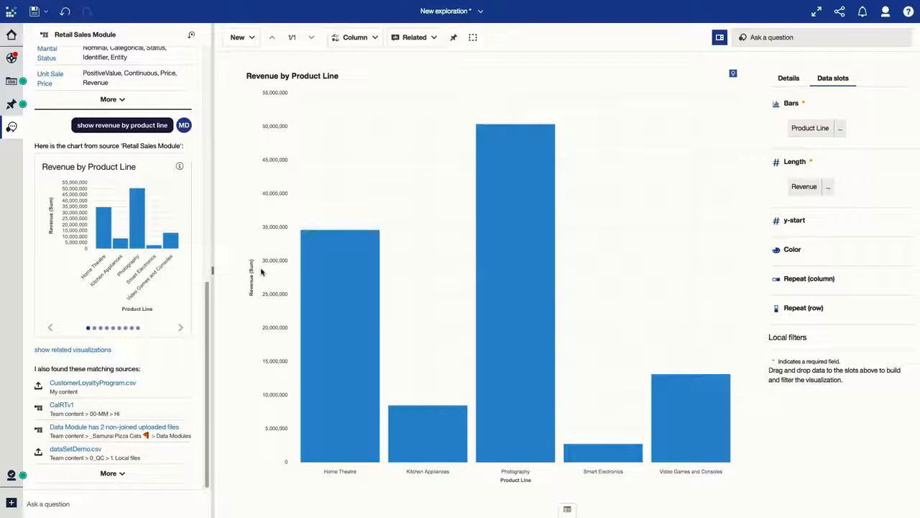
pyautogui.click(416, 39)
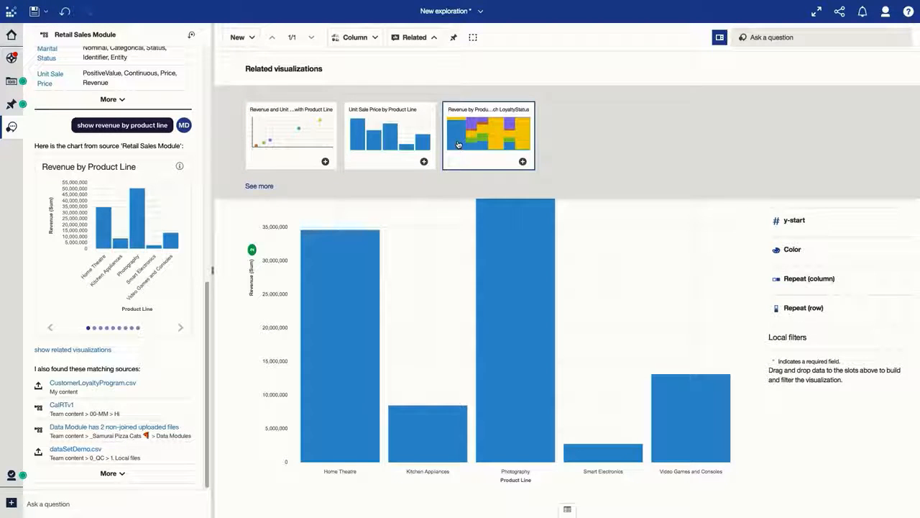
pyautogui.click(400, 39)
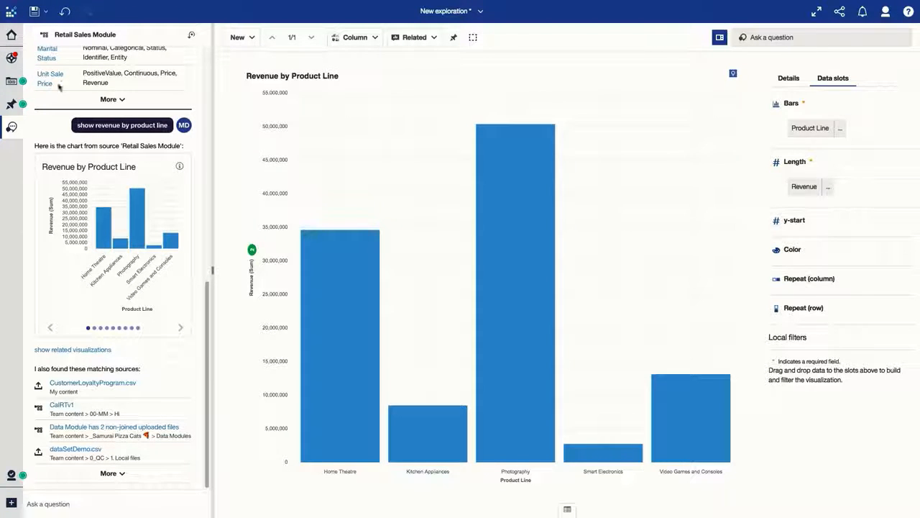
# Add a local LoyaltyStatus filter to the revenue chart that includes only VIP, Elite and Platinum.
pyautogui.click(11, 80)
pyautogui.click(38, 71)
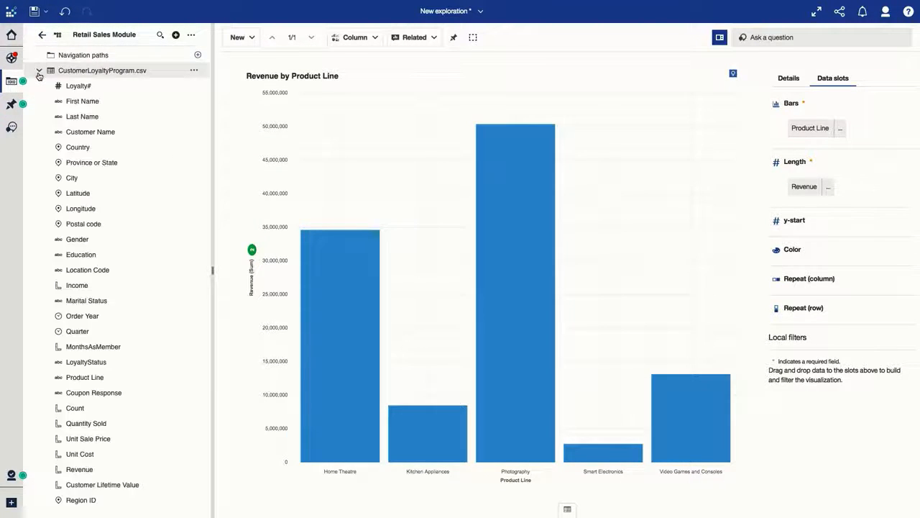
pyautogui.moveTo(92, 362); pyautogui.dragTo(792, 343)
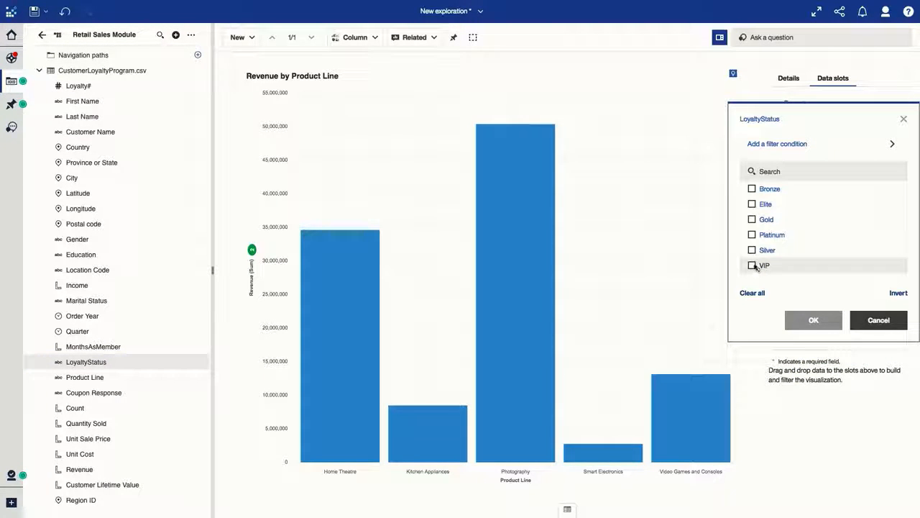
pyautogui.click(751, 266)
pyautogui.click(751, 205)
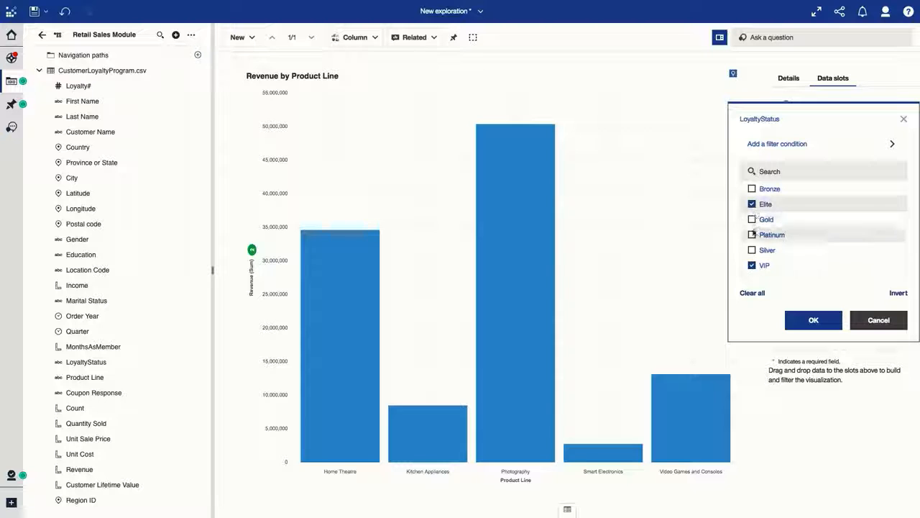
pyautogui.click(752, 235)
pyautogui.click(814, 320)
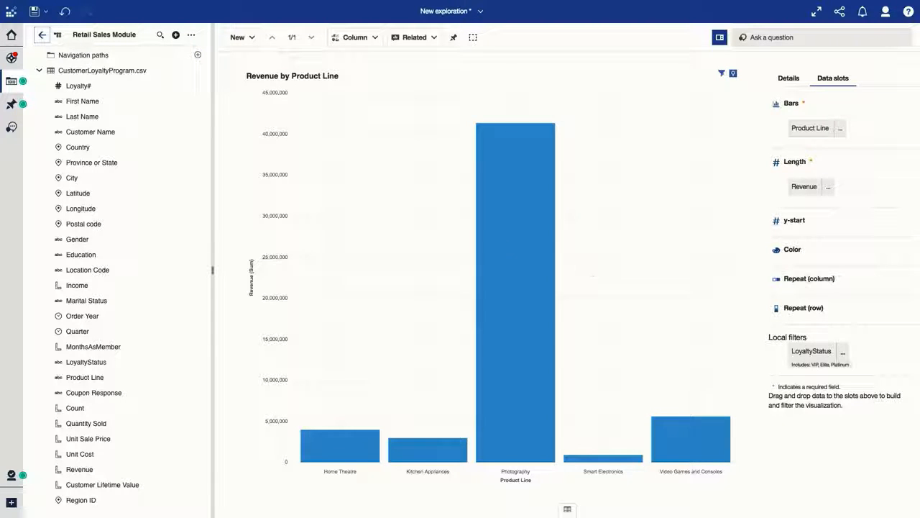
# Duplicate the Revenue by Product Line card in the exploration.
pyautogui.click(12, 58)
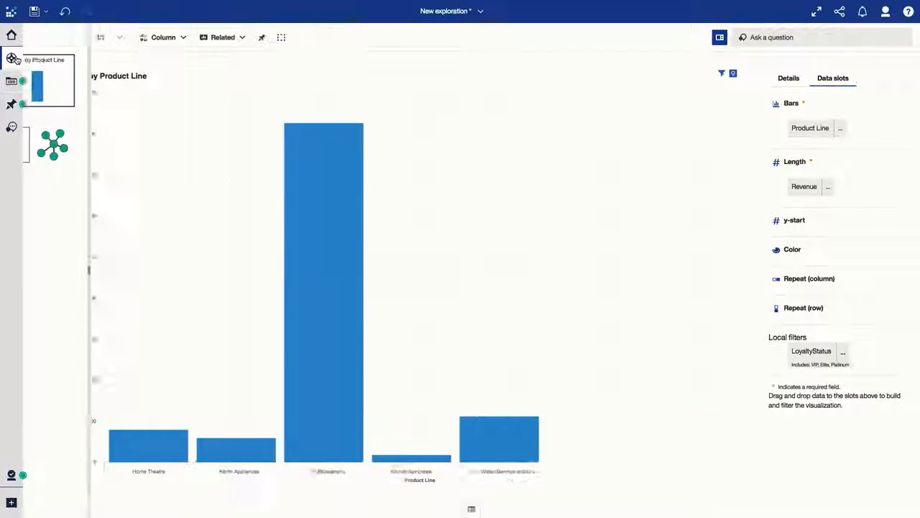
pyautogui.click(97, 102)
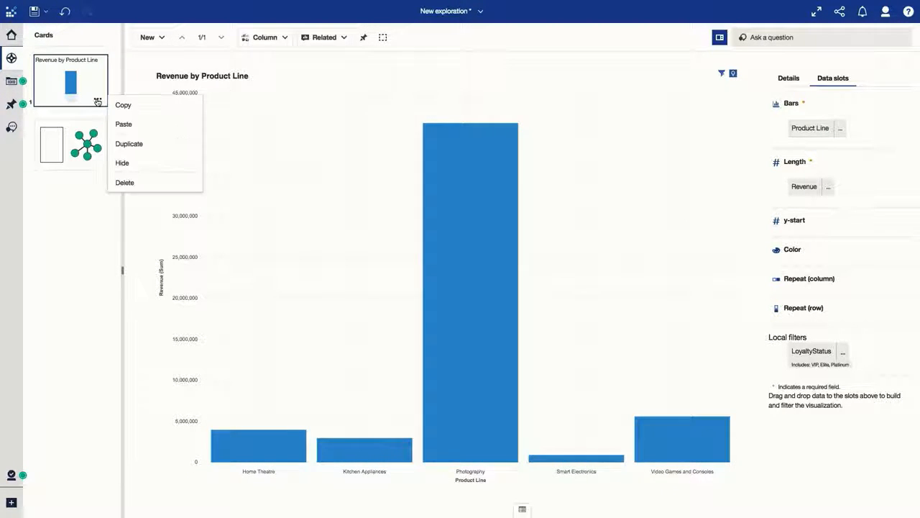
pyautogui.click(129, 144)
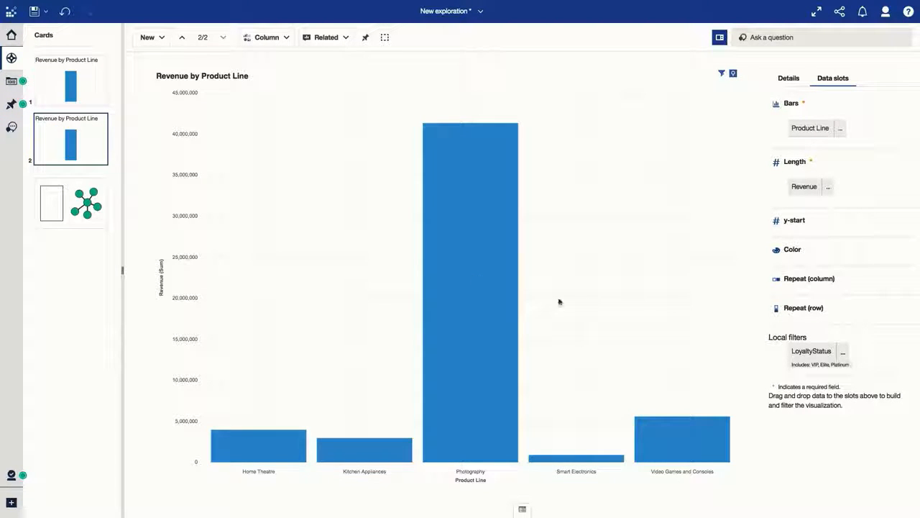
# Invert the duplicated card's LoyaltyStatus filter so that it excludes VIP, Elite and Platinum.
pyautogui.click(841, 350)
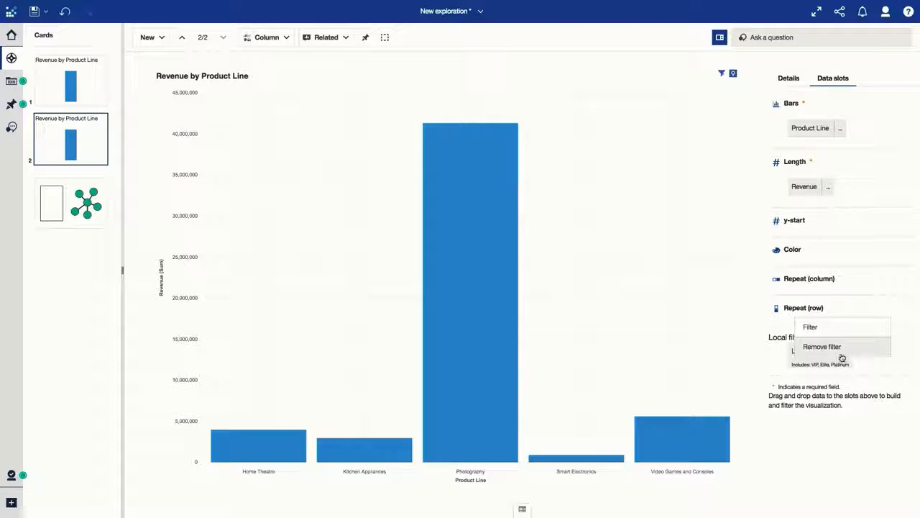
pyautogui.click(838, 329)
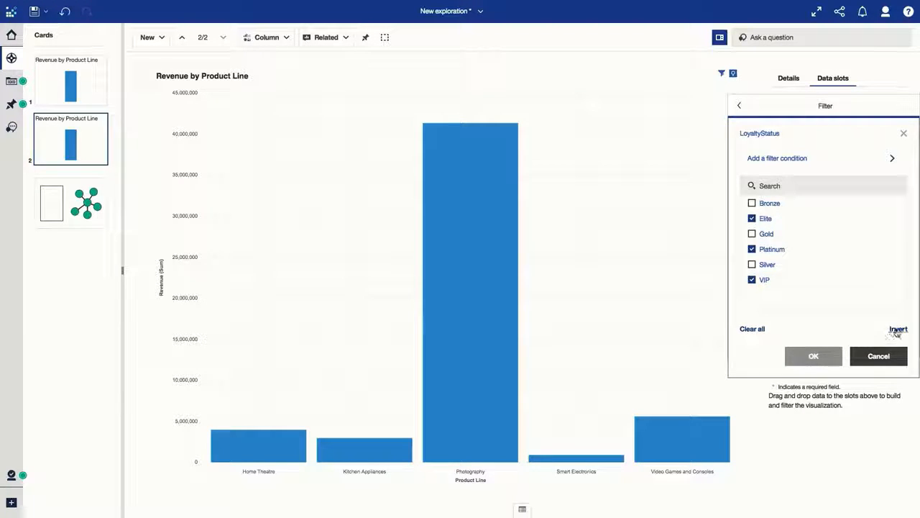
pyautogui.click(897, 330)
pyautogui.click(817, 356)
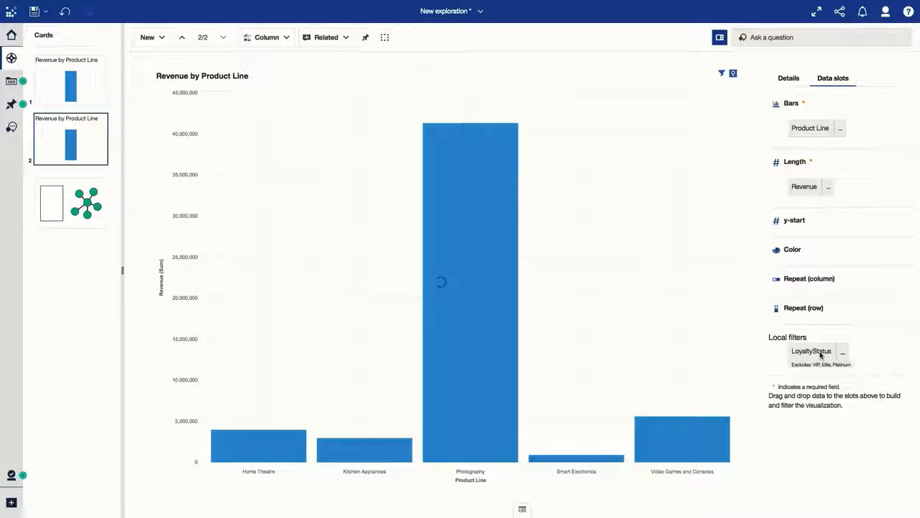
# Select both Revenue by Product Line cards and create a comparison card from them.
pyautogui.click(101, 99)
pyautogui.click(102, 36)
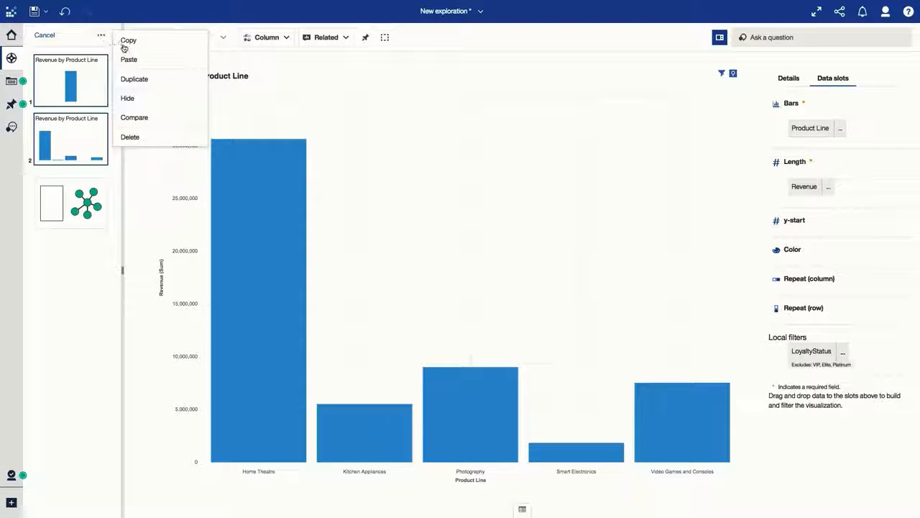
pyautogui.click(141, 118)
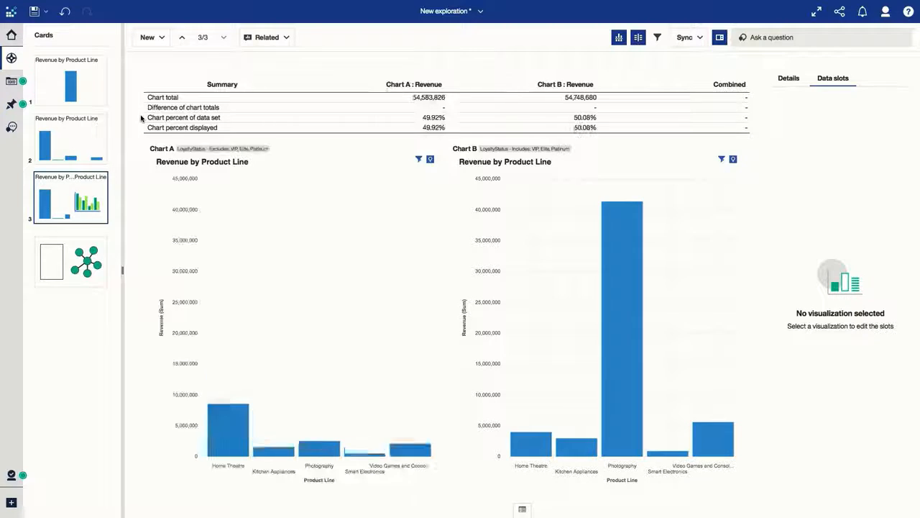
# Show the details of Chart A in the comparison and turn on its average and meaningful differences insights.
pyautogui.click(314, 291)
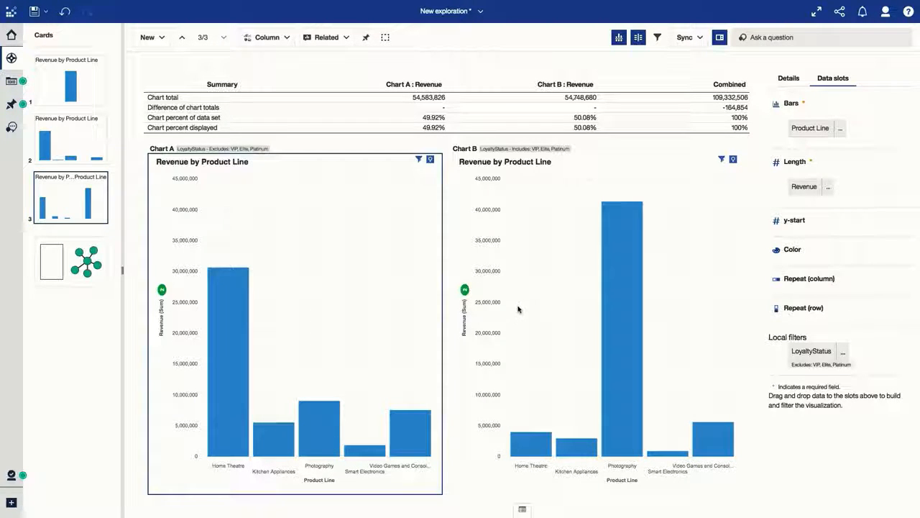
pyautogui.click(789, 78)
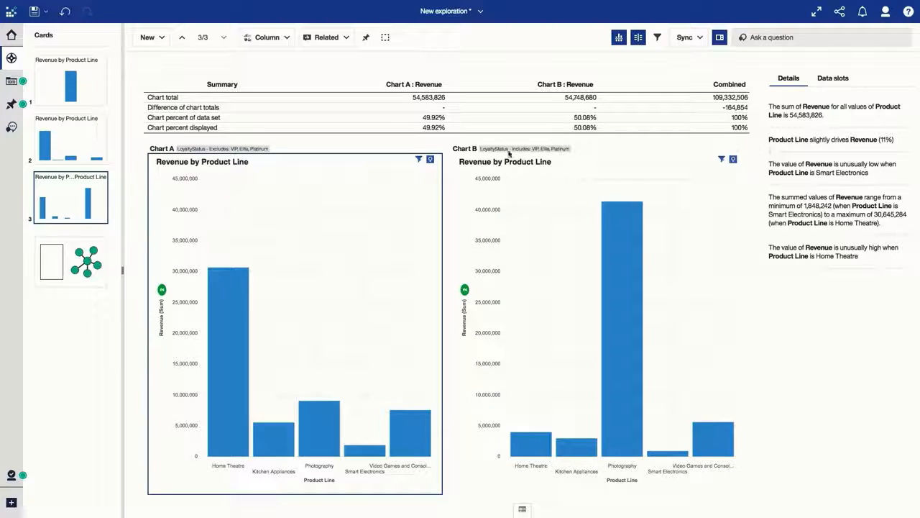
pyautogui.click(430, 159)
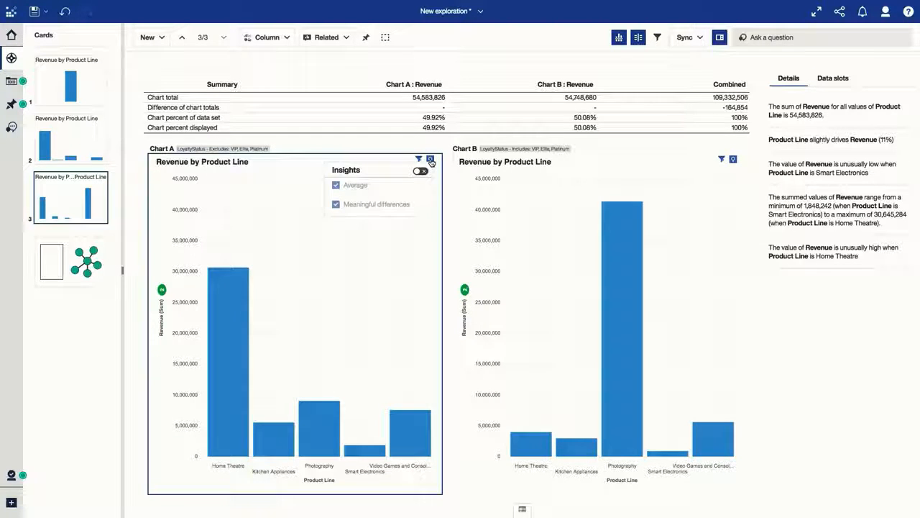
pyautogui.click(424, 171)
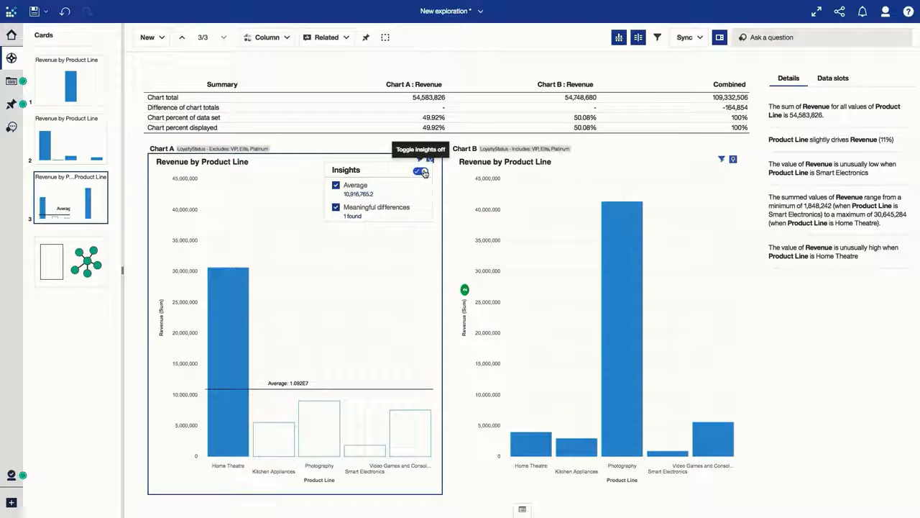
# Add a new card with a Sunburst visualization and assign Product Line as its target.
pyautogui.click(162, 38)
pyautogui.click(180, 82)
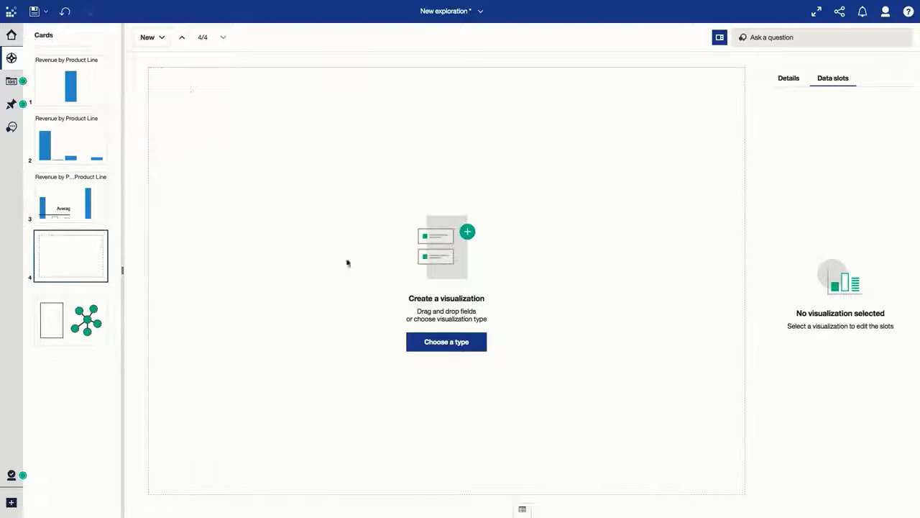
pyautogui.click(437, 344)
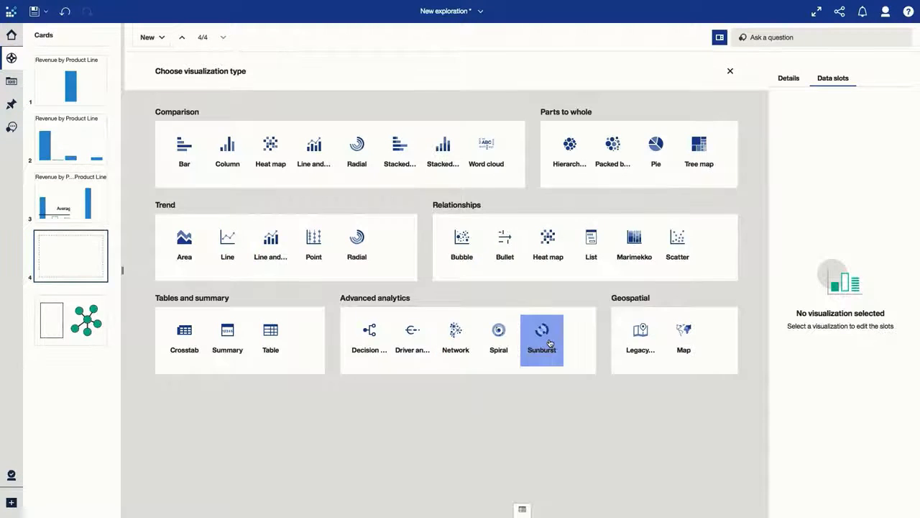
pyautogui.click(549, 339)
pyautogui.click(12, 81)
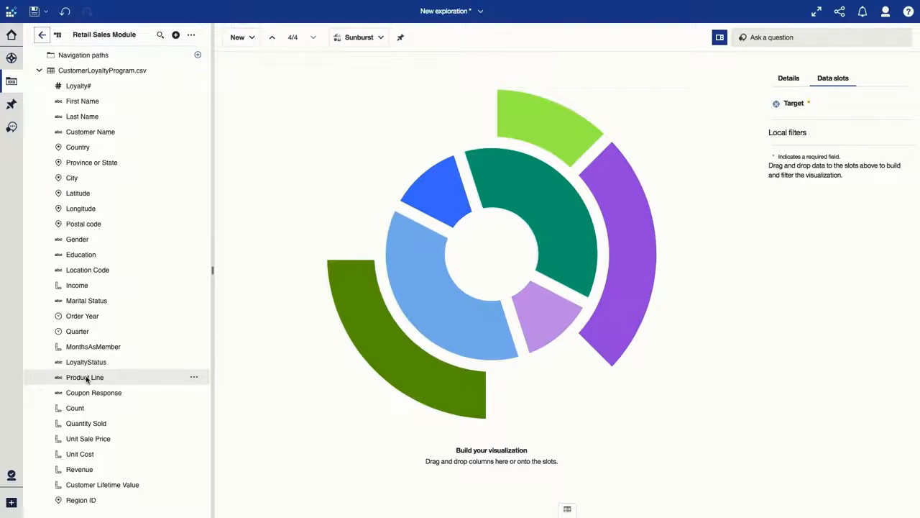
pyautogui.moveTo(86, 377); pyautogui.dragTo(795, 119)
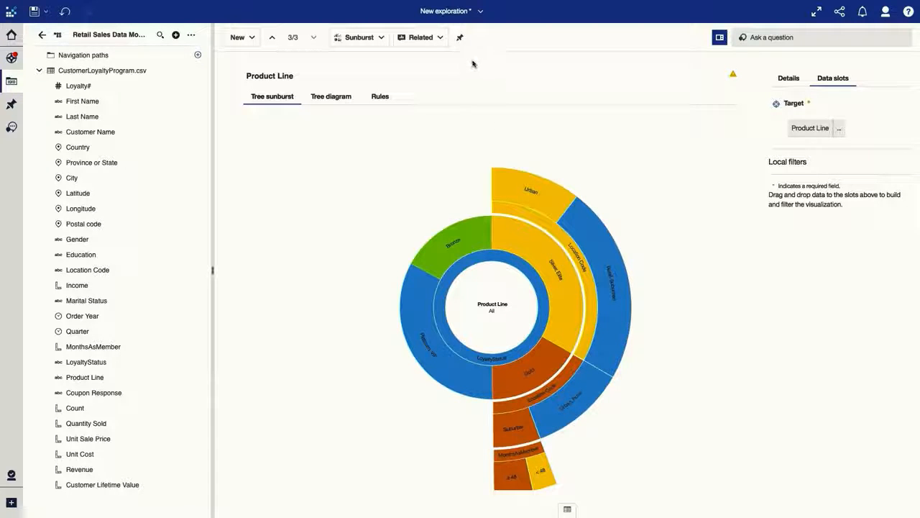
# Show the Product Line sunburst's decision rules for the target category Smart Electronics.
pyautogui.click(380, 96)
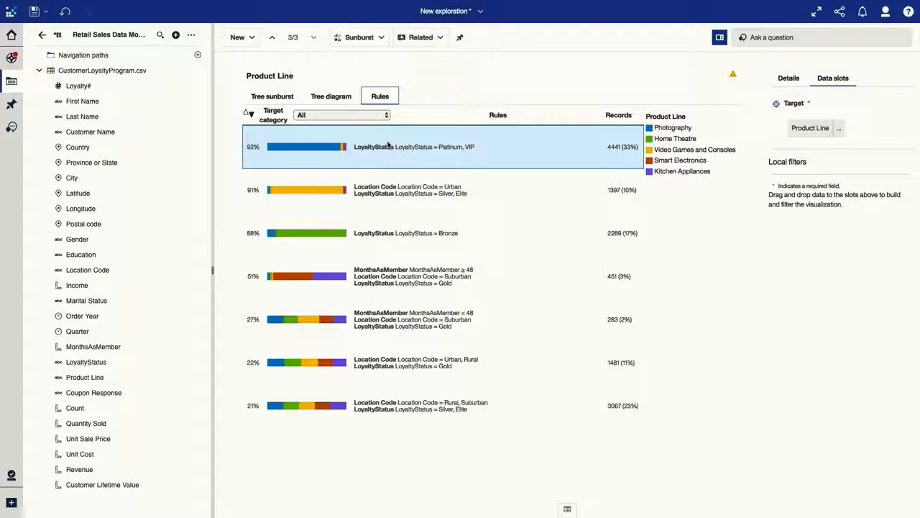
pyautogui.click(360, 115)
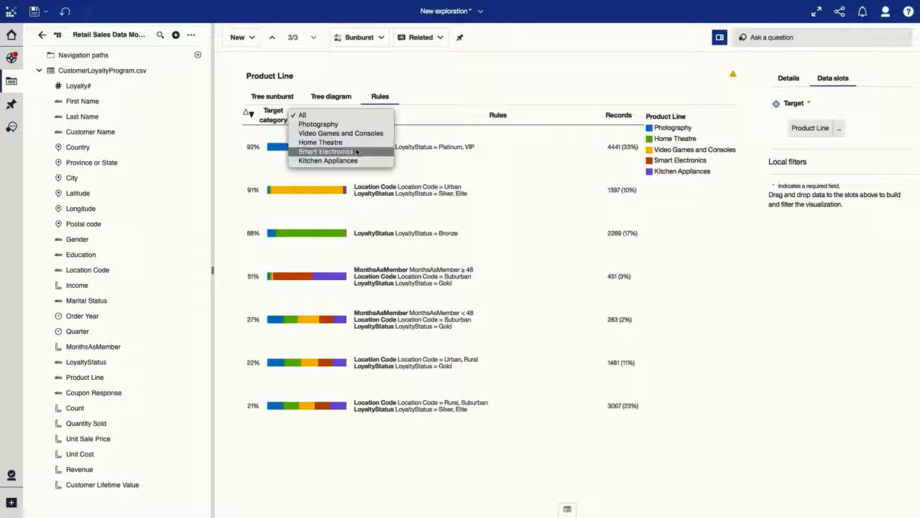
pyautogui.click(356, 151)
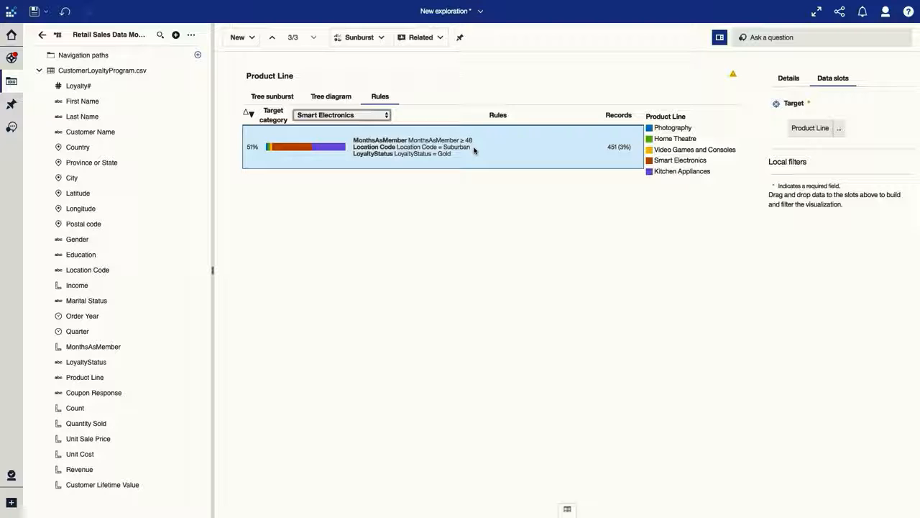
# Switch from the exploration to the open Dashboard Demo (Result) dashboard.
pyautogui.click(454, 20)
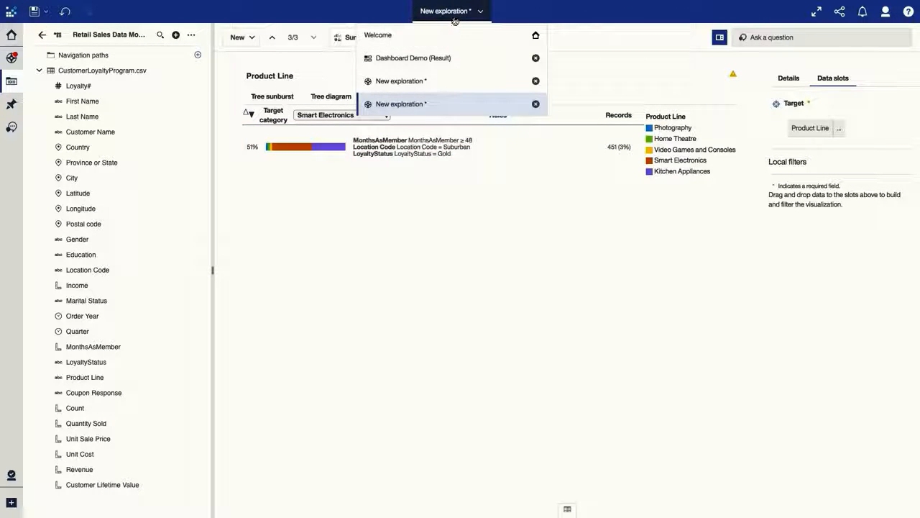
pyautogui.click(450, 59)
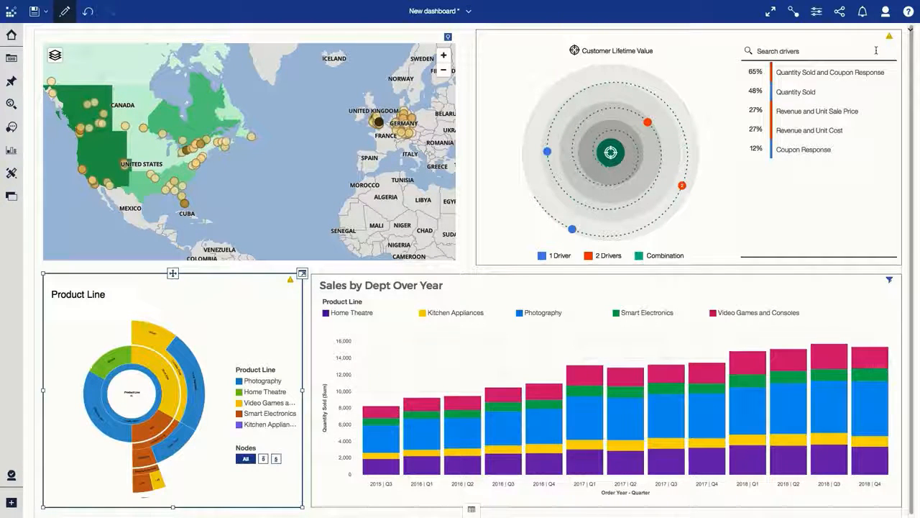